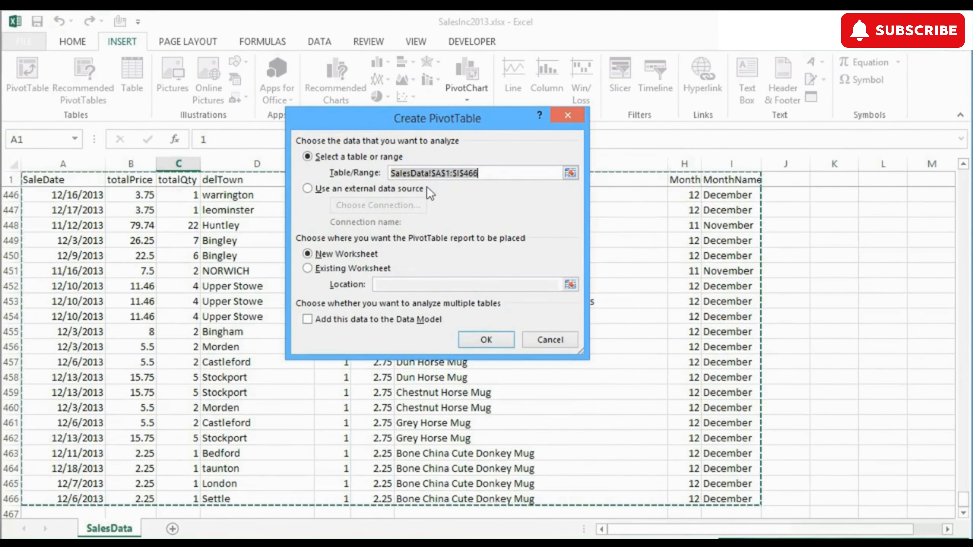
Step: Create an empty PivotTable from SalesData (A1:I466) on a new worksheet, Sheet3
left_click(492, 340)
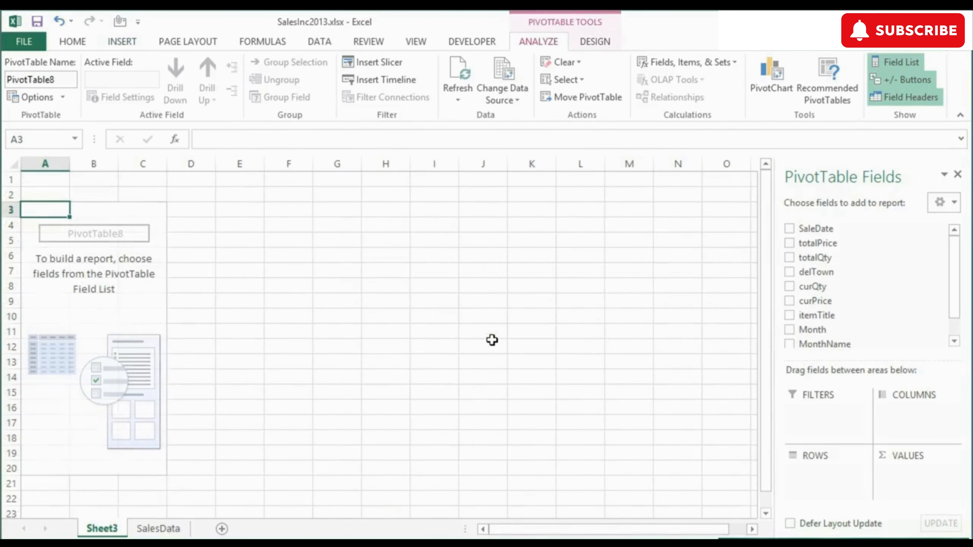
Step: Place itemTitle in Rows, Sum of totalPrice in Values and MonthName in Filters
scroll(958, 316, "down", 1)
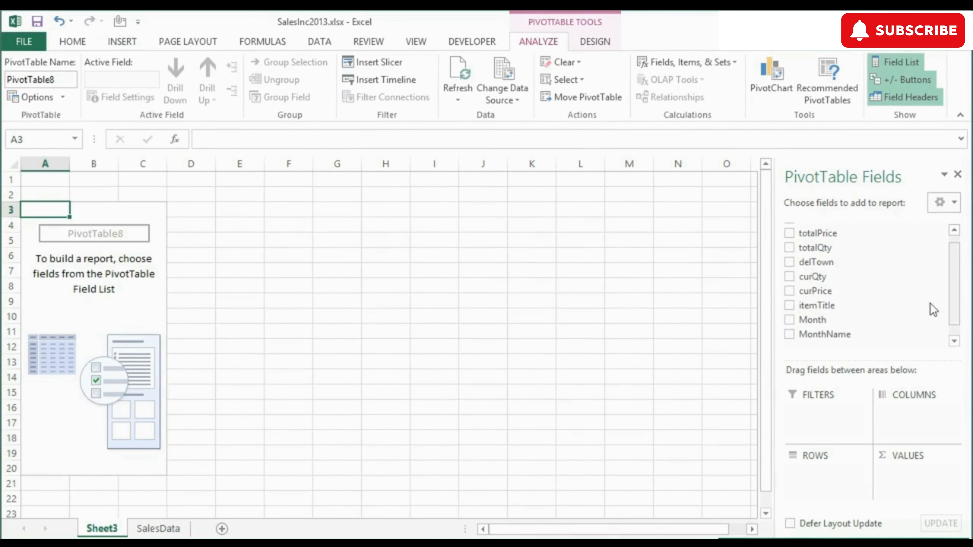
left_click_drag(833, 305, 824, 477)
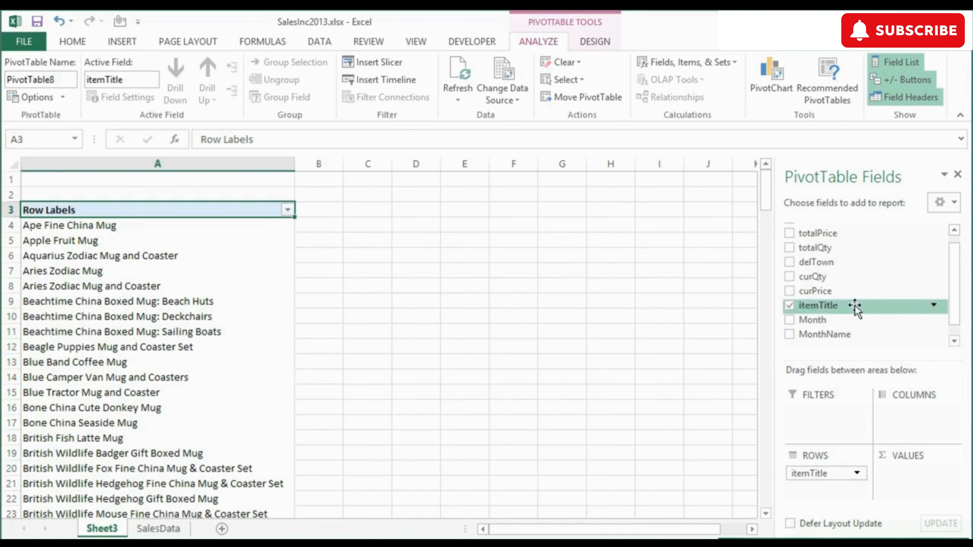
left_click_drag(830, 234, 904, 466)
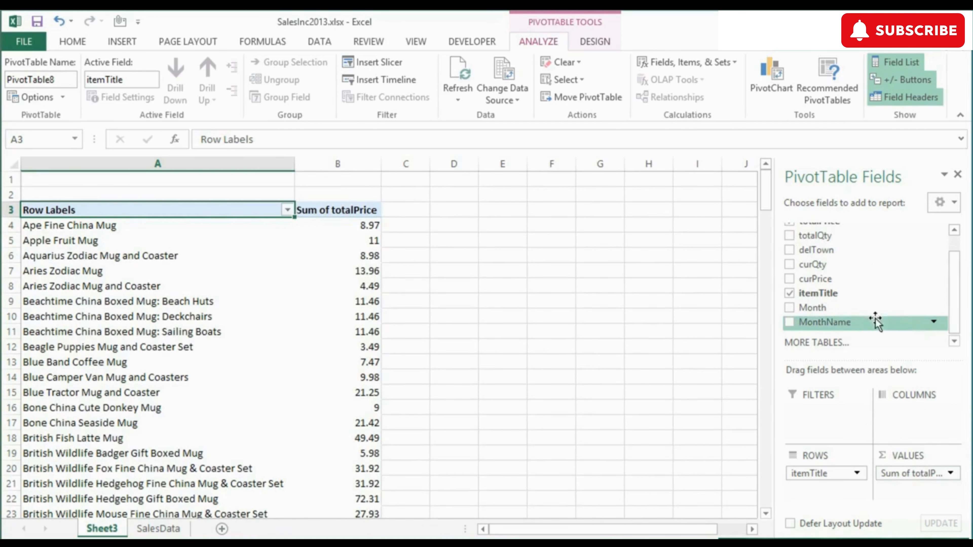
left_click_drag(875, 322, 827, 411)
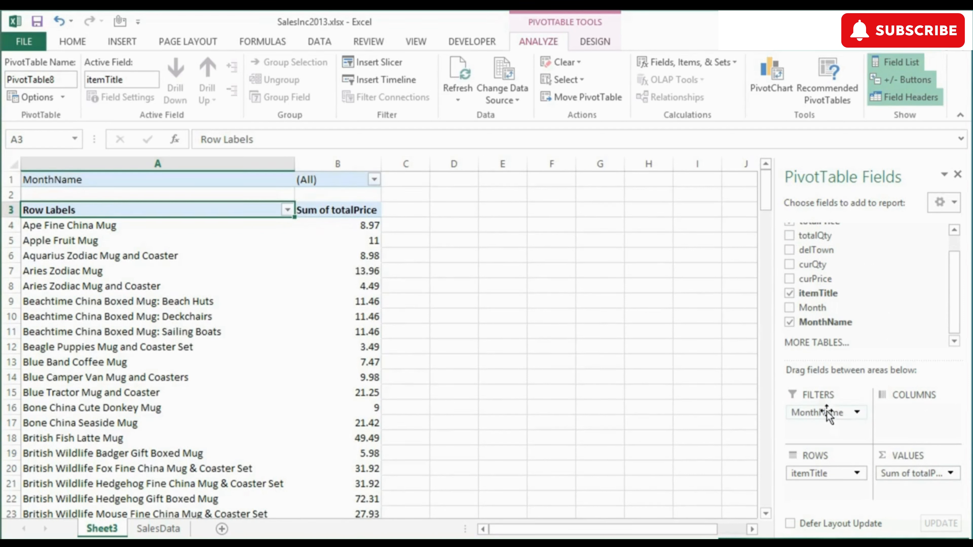
Step: Try filtering the PivotTable by MonthName to February, then to August
left_click(375, 180)
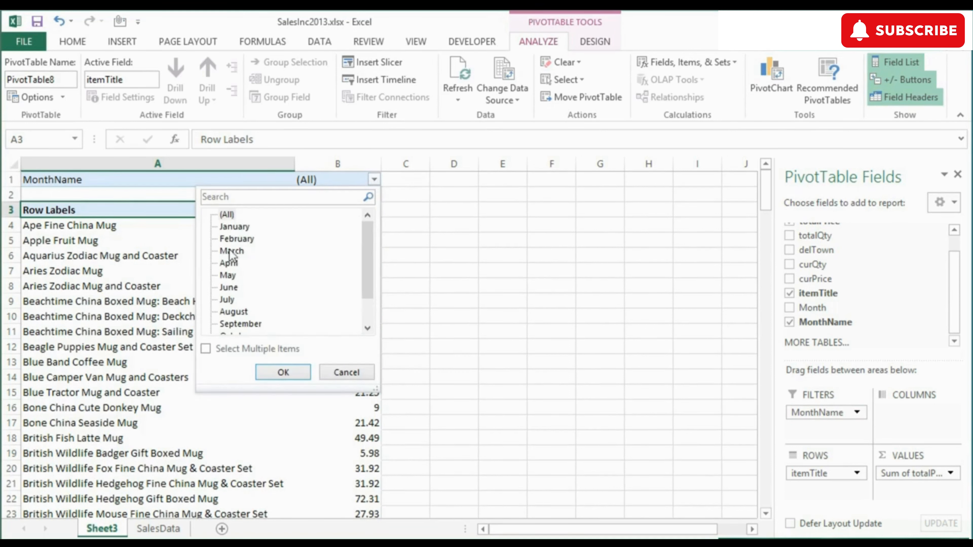
left_click(236, 239)
left_click(287, 372)
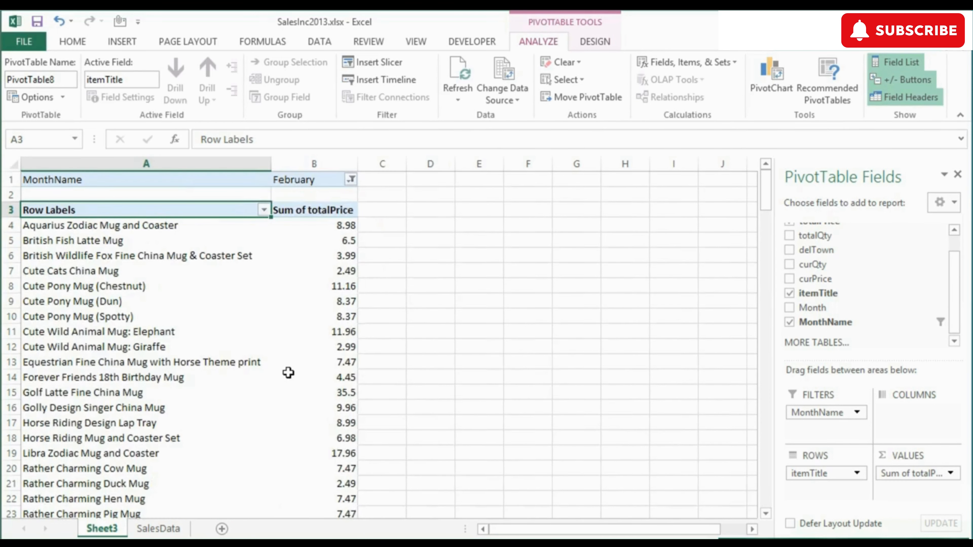
scroll(289, 374, "down", 5)
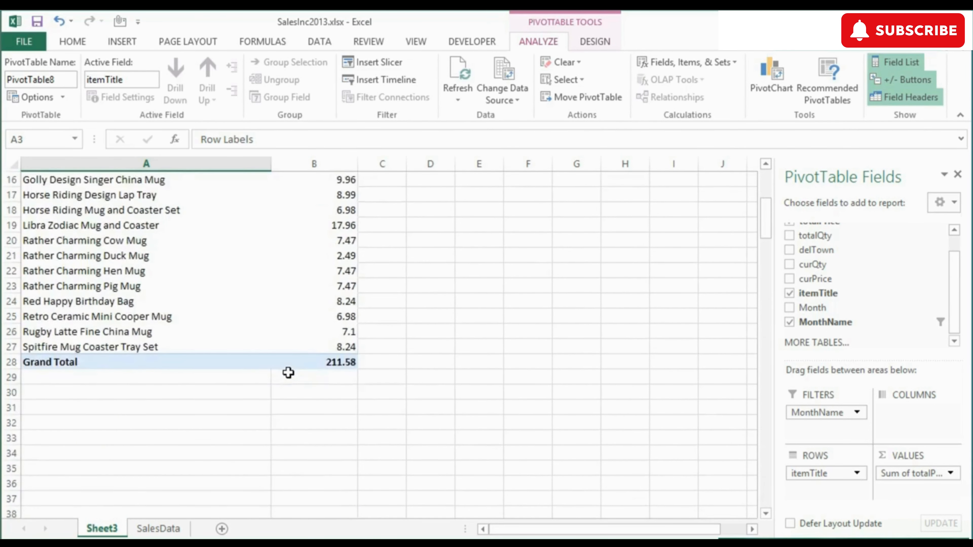
scroll(289, 374, "up", 5)
left_click(351, 180)
left_click(210, 311)
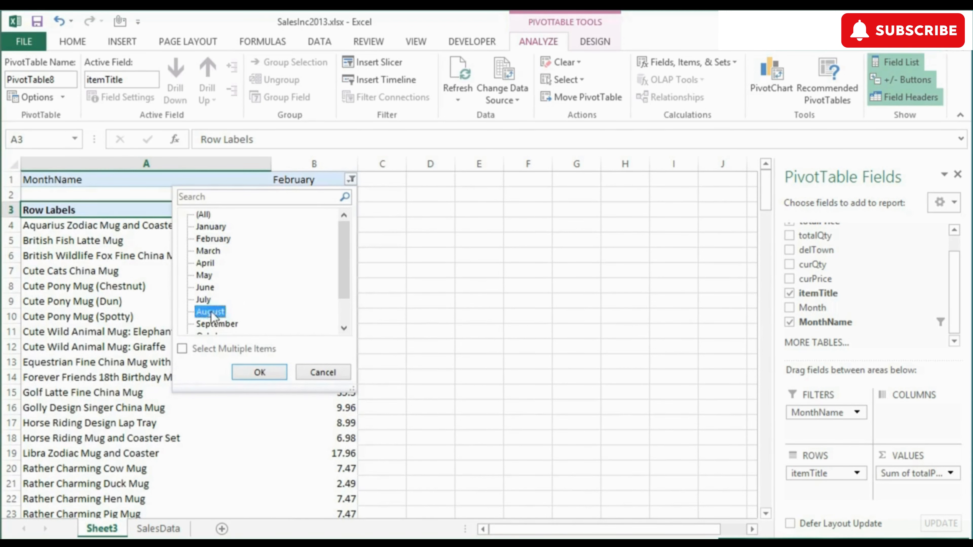
left_click(259, 372)
scroll(261, 366, "down", 4)
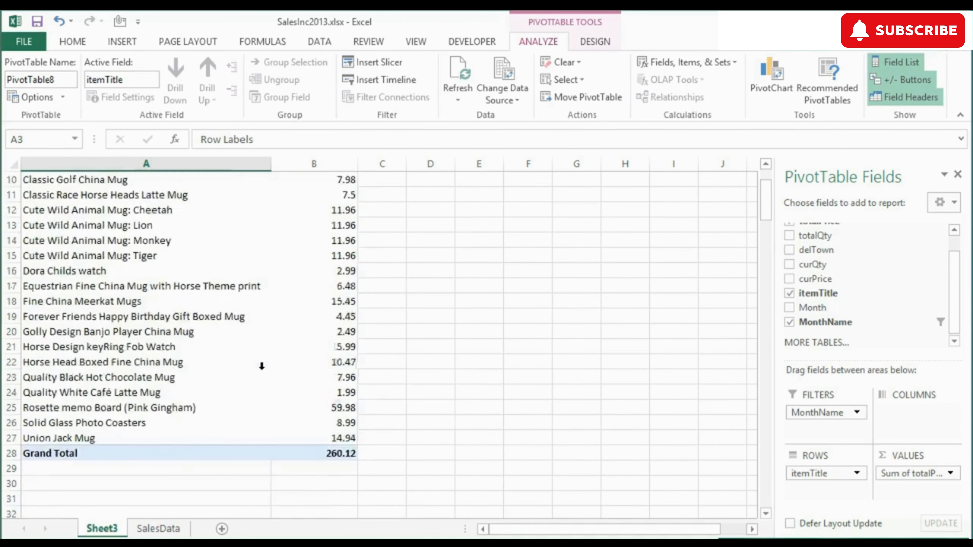
scroll(261, 366, "up", 4)
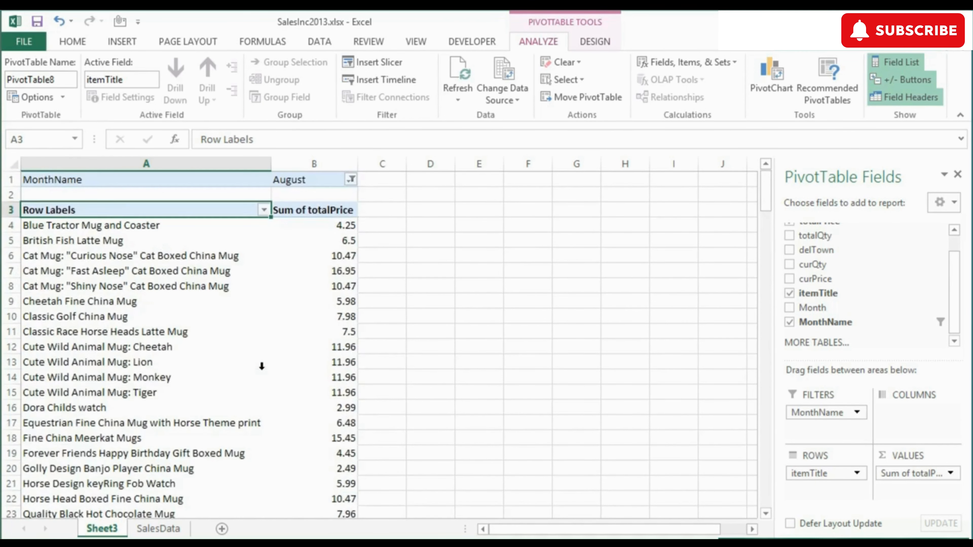
Step: Filter MonthName to March, May and July using Select Multiple Items
left_click(351, 179)
left_click(214, 275)
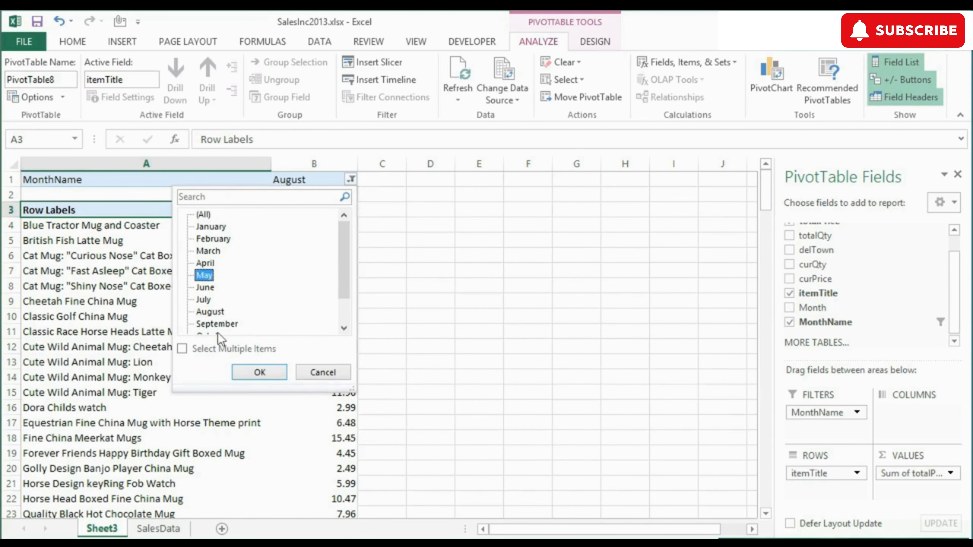
left_click(187, 351)
left_click(206, 300)
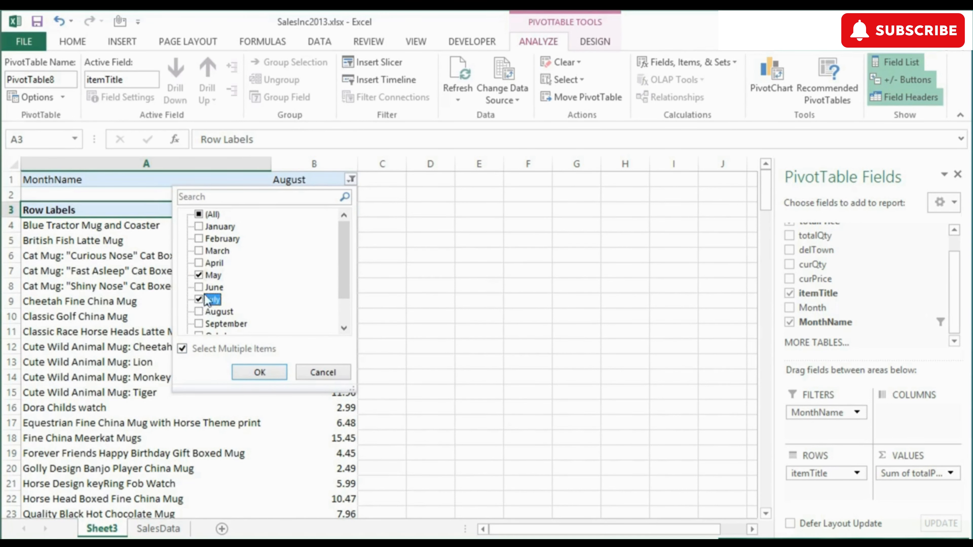
left_click(206, 252)
left_click(267, 373)
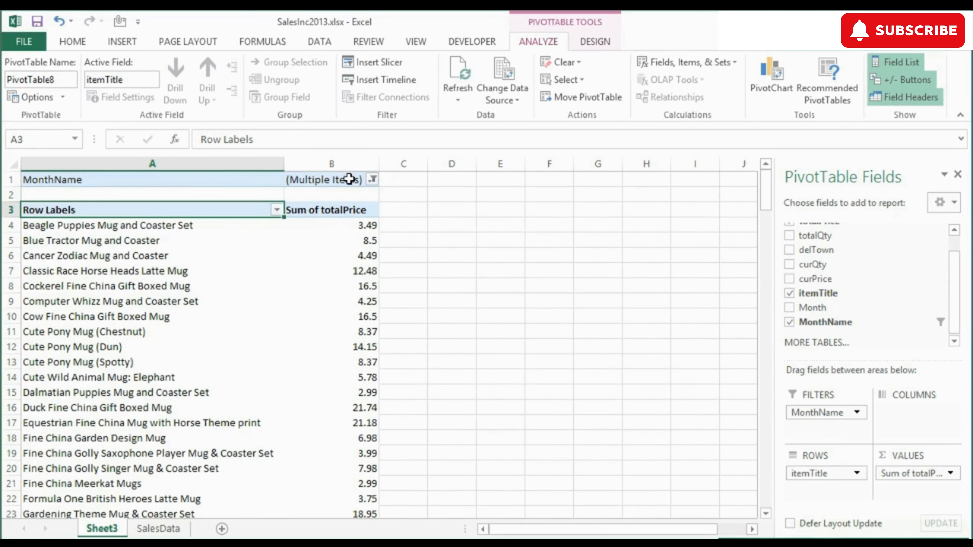
Step: Switch the MonthName filter back to a single month, May only
left_click(372, 179)
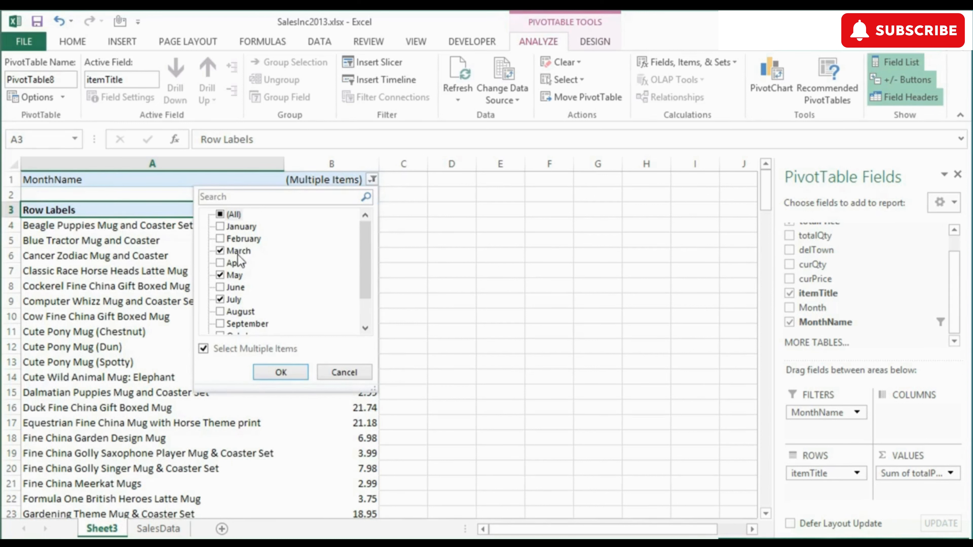
left_click(204, 350)
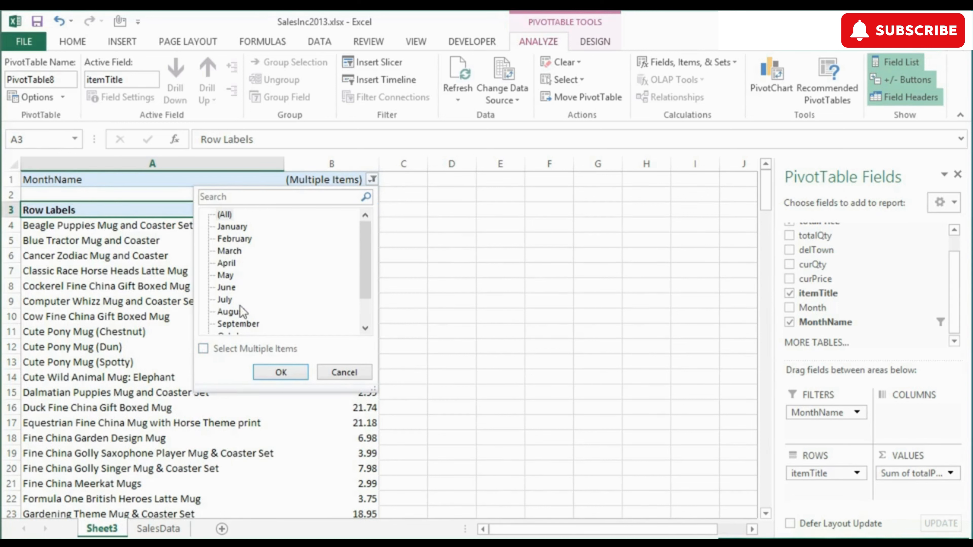
left_click(230, 277)
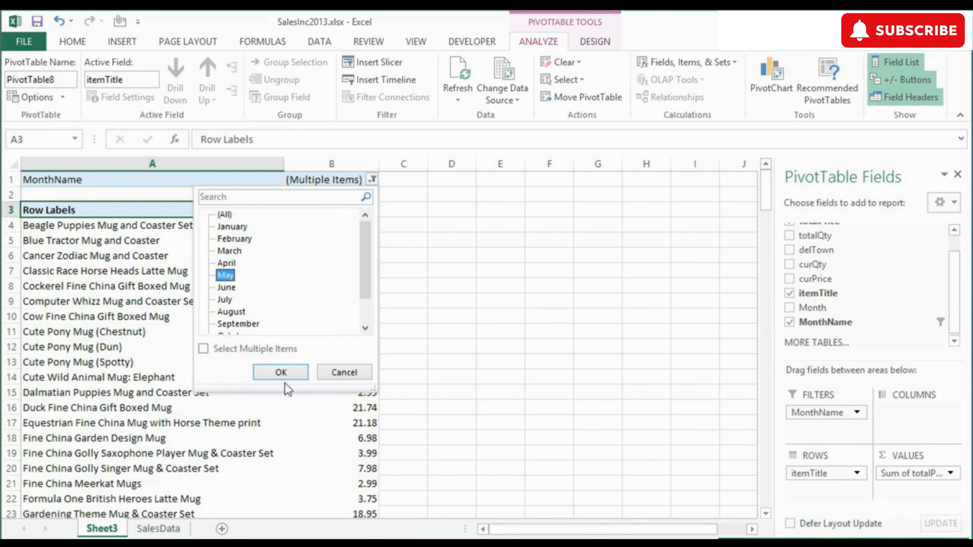
left_click(288, 374)
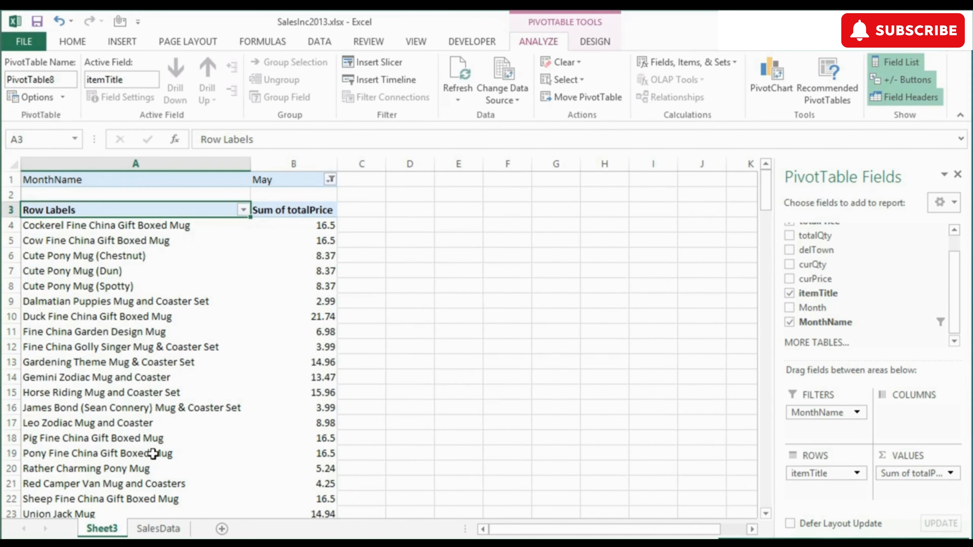
left_click(330, 179)
left_click(192, 227)
left_click(245, 374)
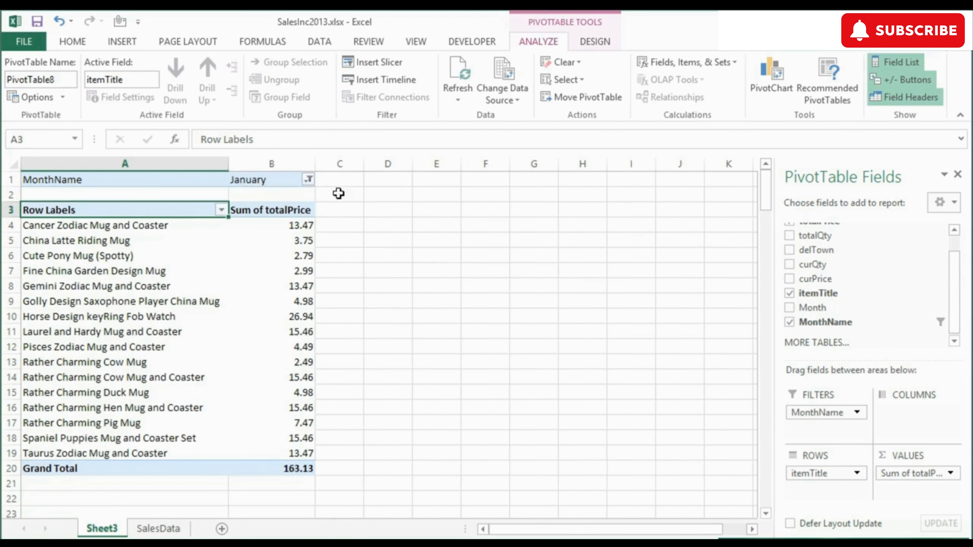
left_click(311, 181)
left_click(169, 238)
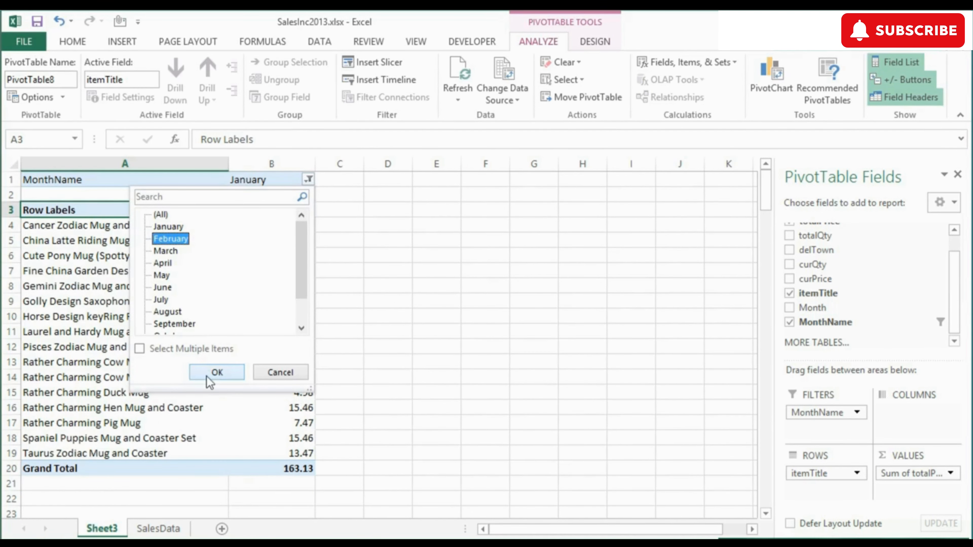
left_click(217, 372)
left_click(351, 179)
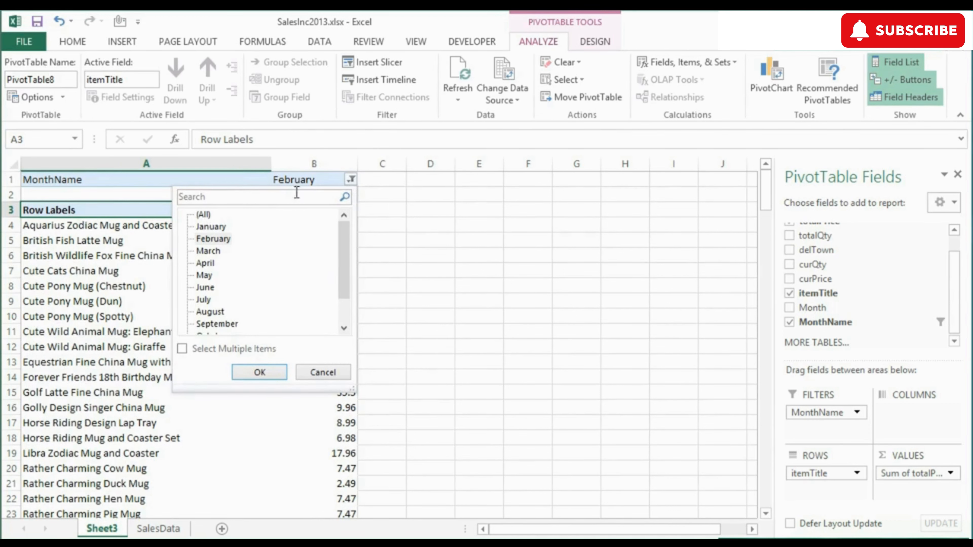
left_click(203, 213)
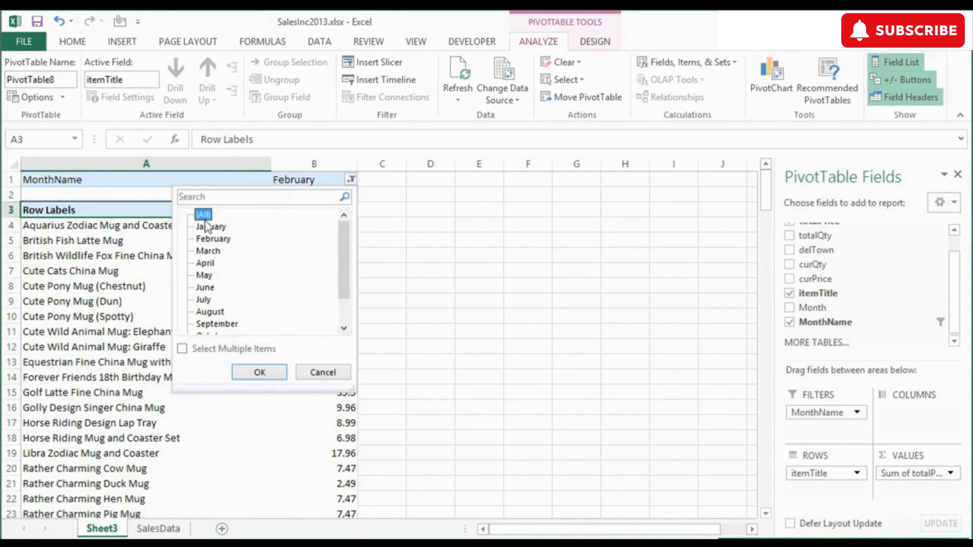
left_click(259, 372)
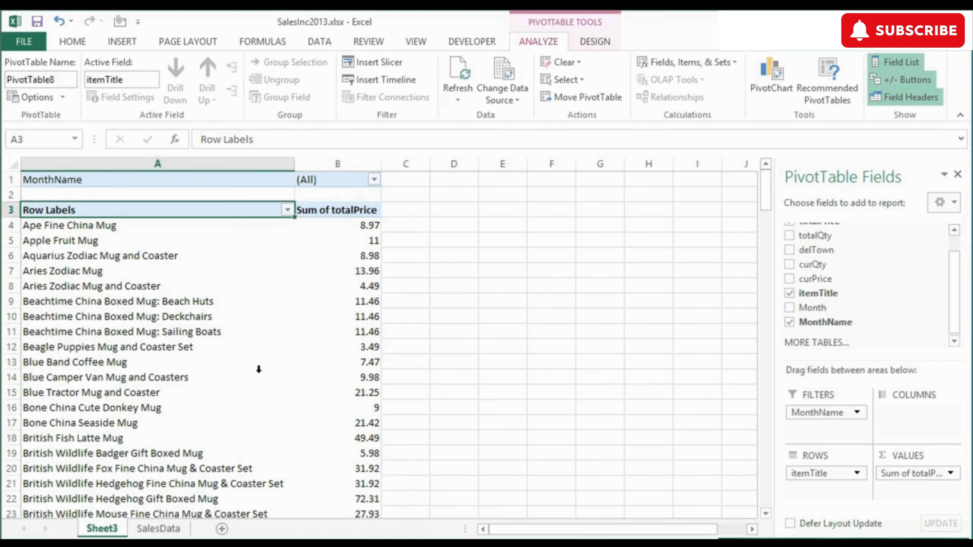
left_click(231, 181)
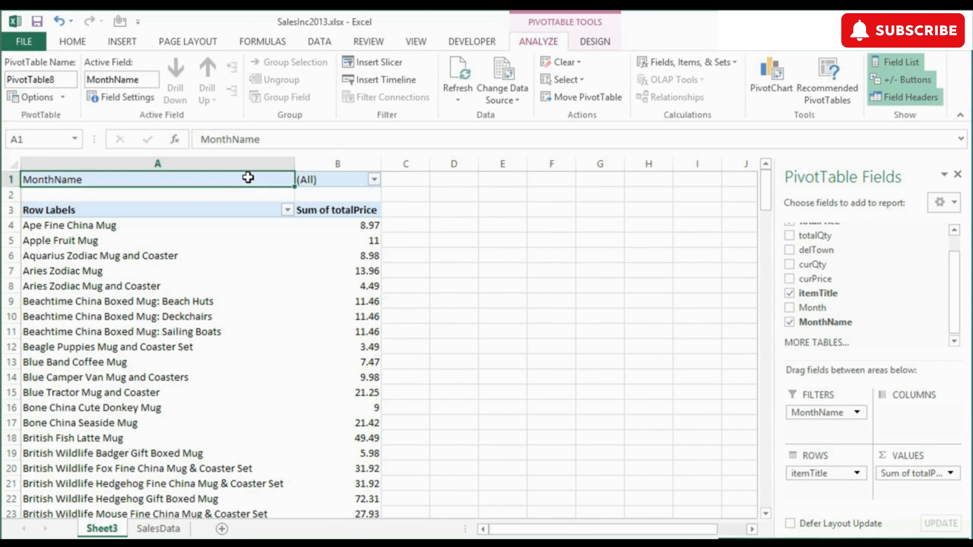
left_click(374, 180)
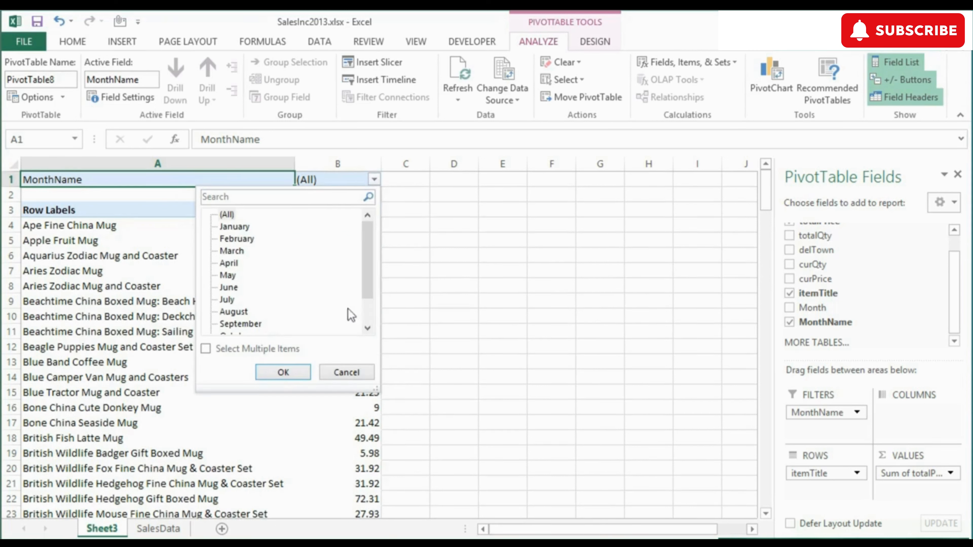
scroll(364, 307, "down", 1)
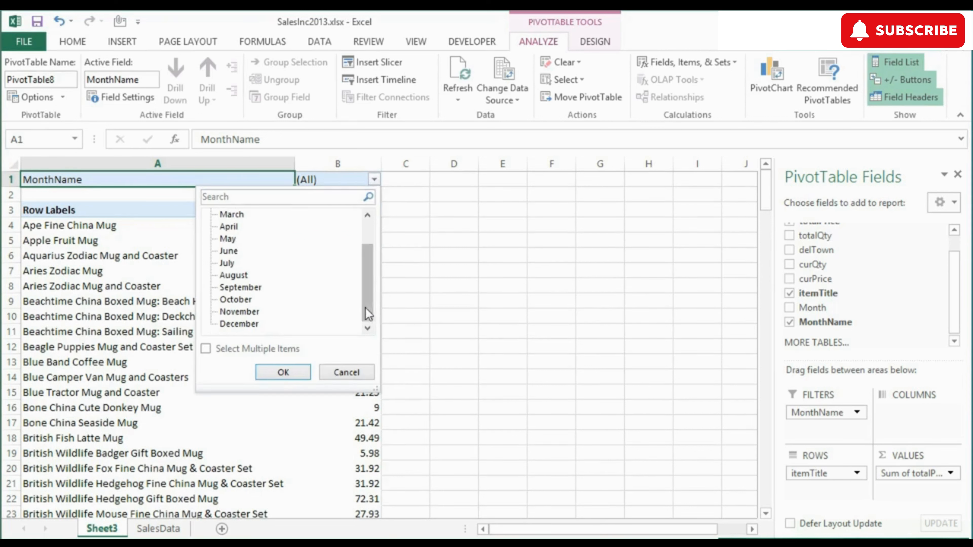
left_click(352, 374)
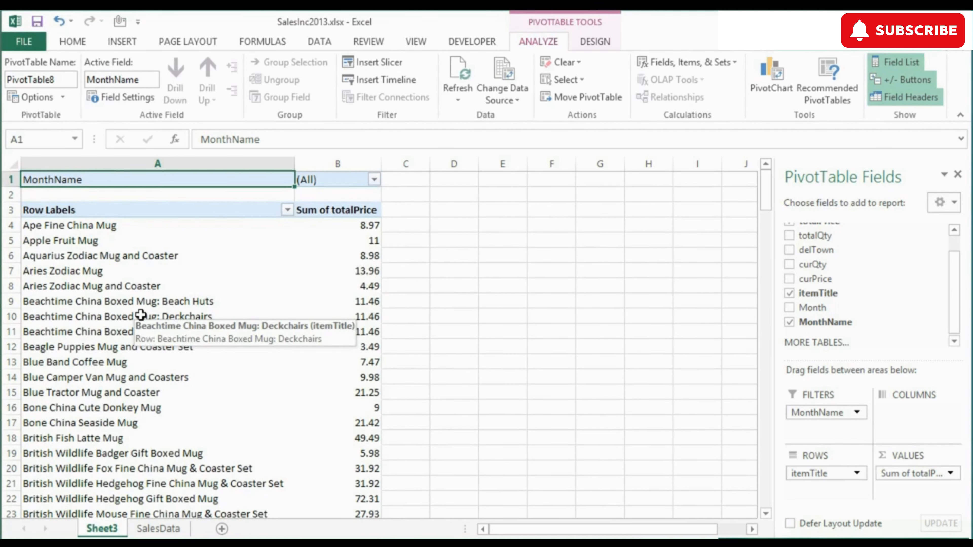
scroll(141, 315, "down", 20)
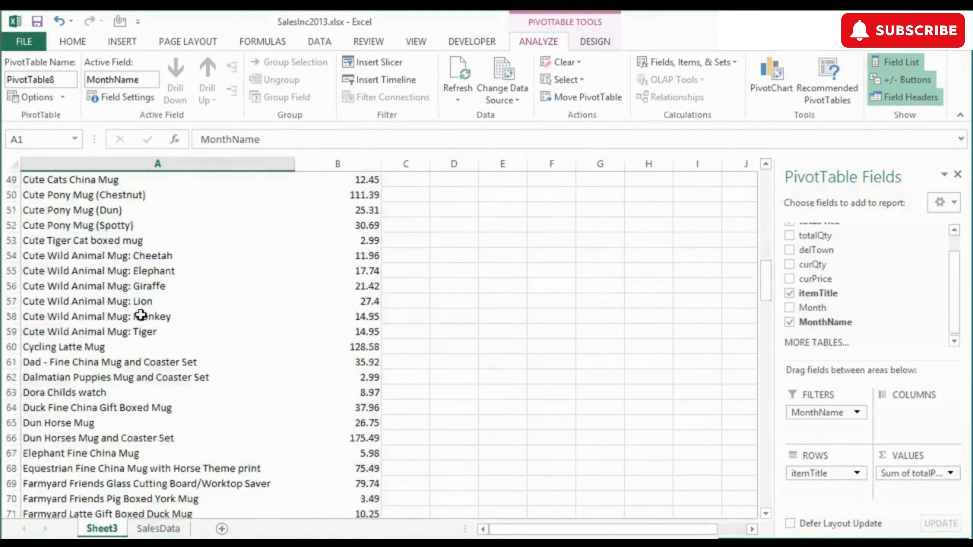
scroll(141, 315, "down", 7)
scroll(140, 315, "up", 14)
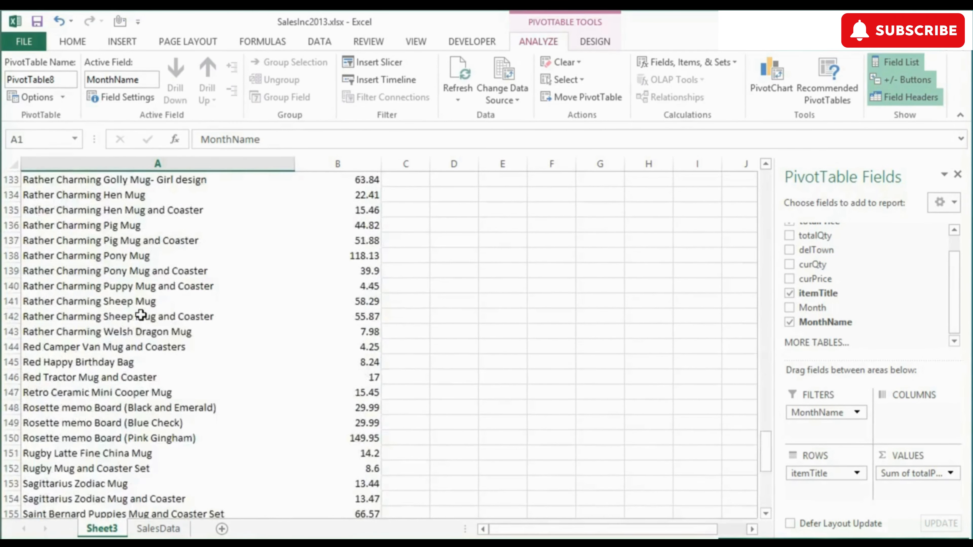
scroll(141, 315, "up", 20)
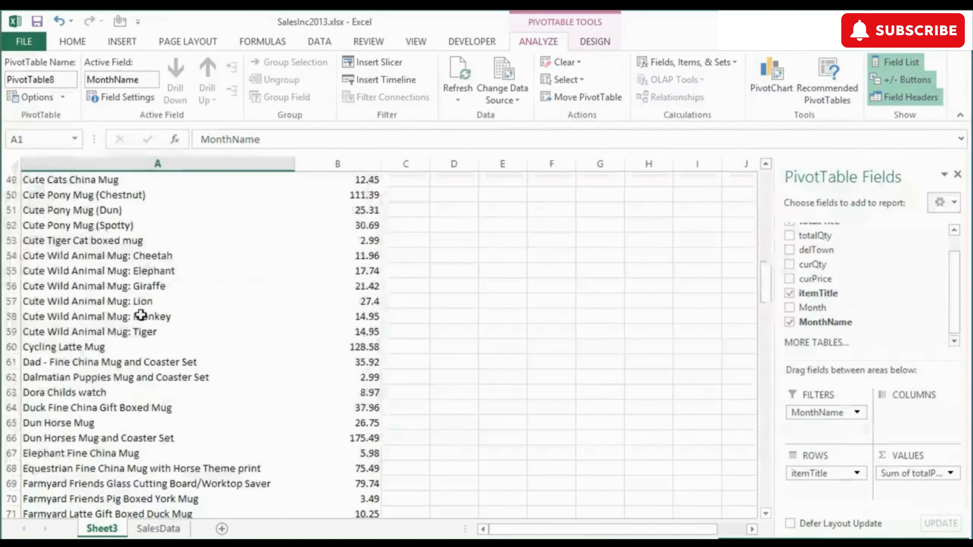
scroll(140, 315, "up", 1)
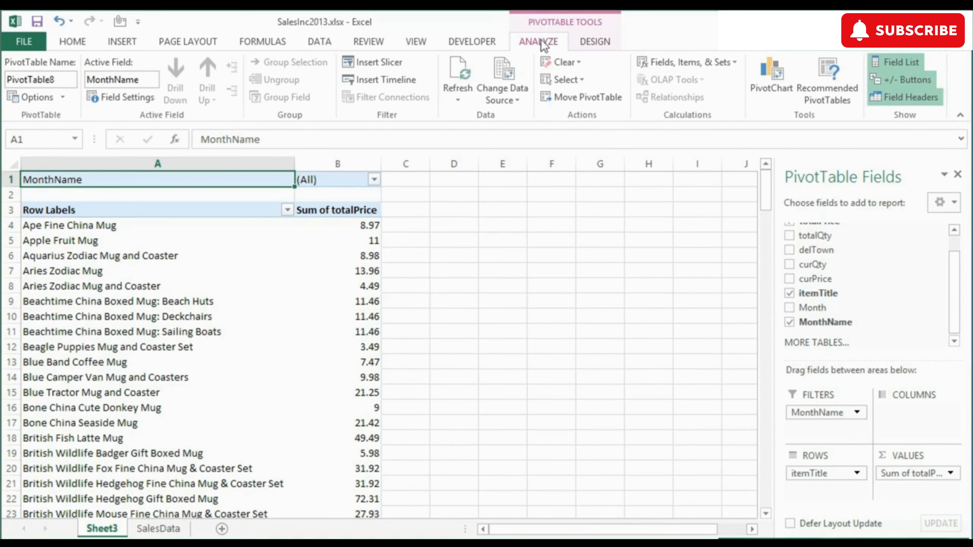
Step: Run Show Report Filter Pages on MonthName to create one worksheet per month
left_click(63, 99)
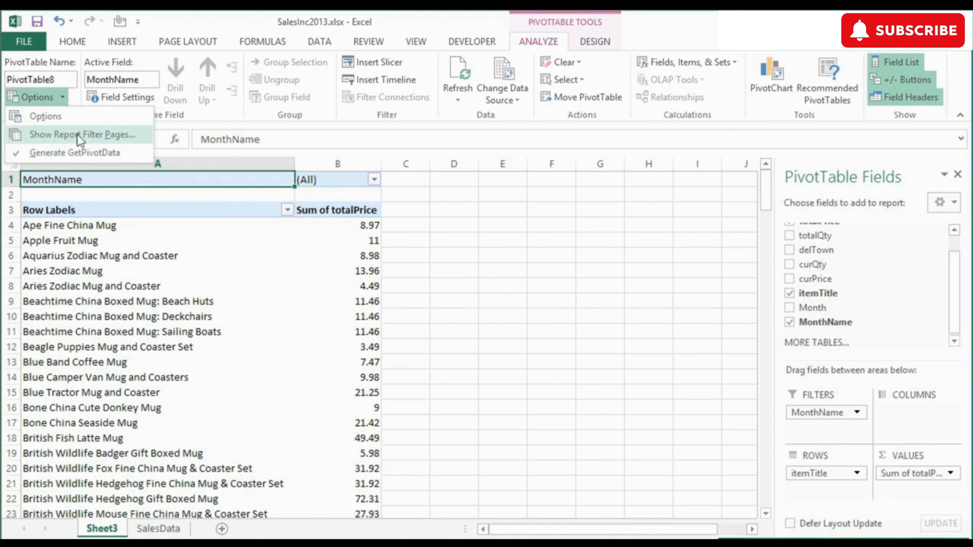
left_click(62, 136)
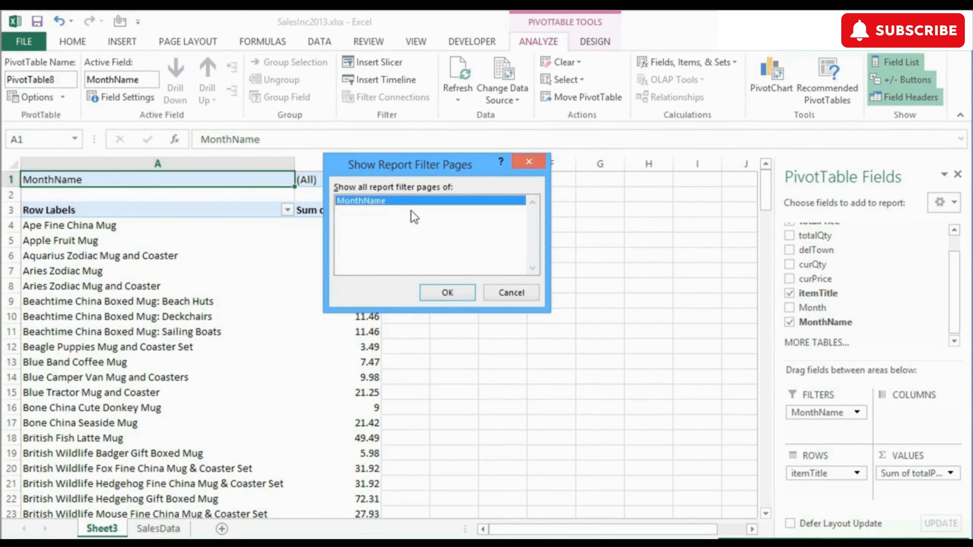
left_click_drag(418, 166, 579, 200)
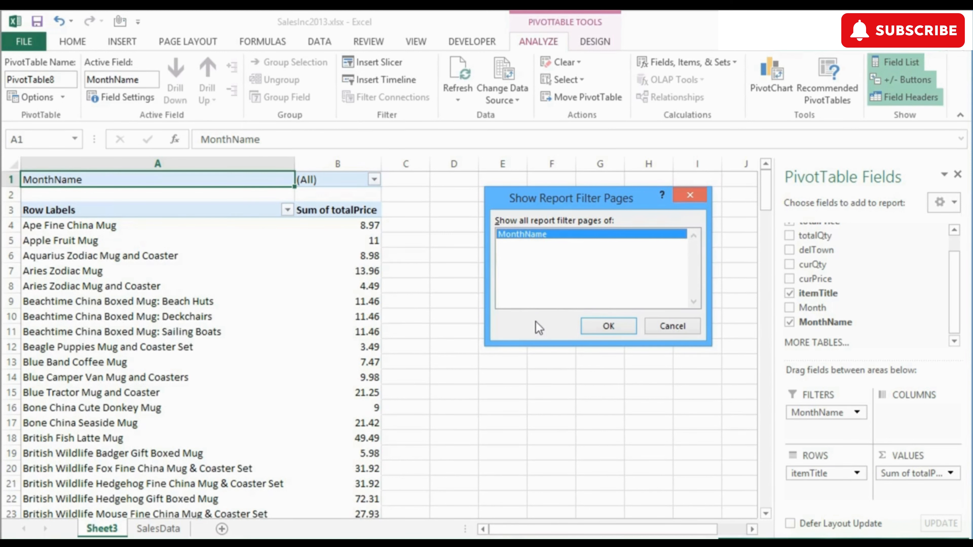
left_click(609, 326)
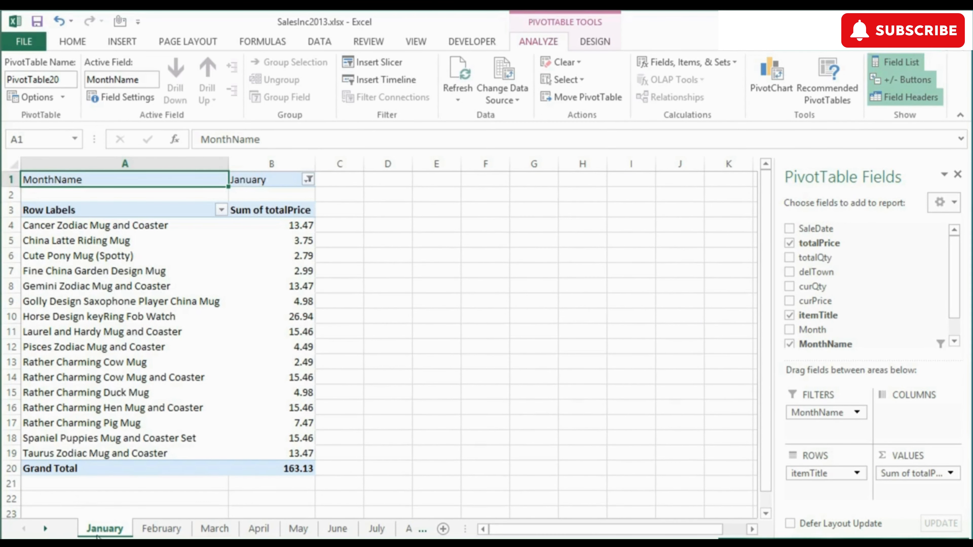
Step: Check the February, March and December sheets, each filtered to its own month
left_click(159, 529)
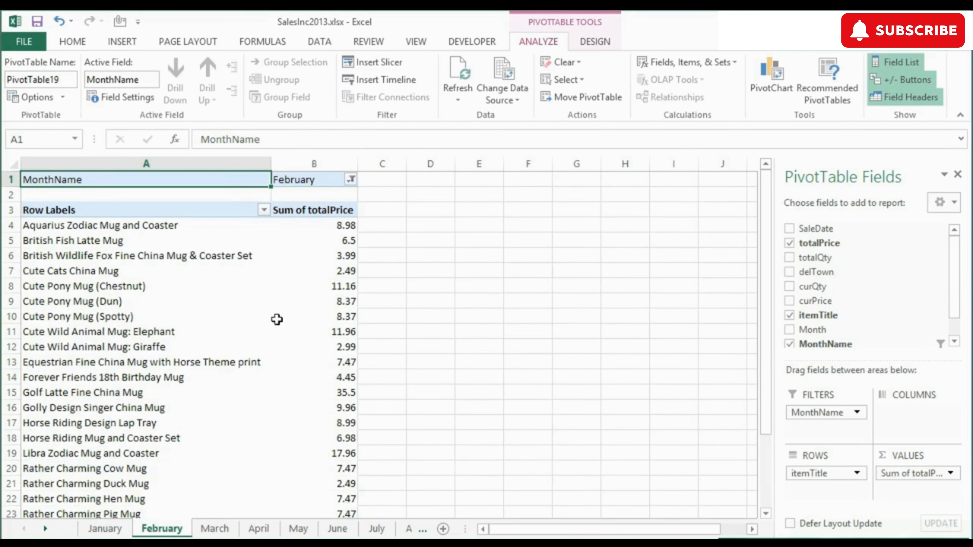
left_click(222, 533)
left_click(45, 529)
left_click(45, 528)
left_click(45, 529)
left_click(45, 529)
left_click(45, 528)
left_click(45, 529)
left_click(45, 529)
left_click(45, 529)
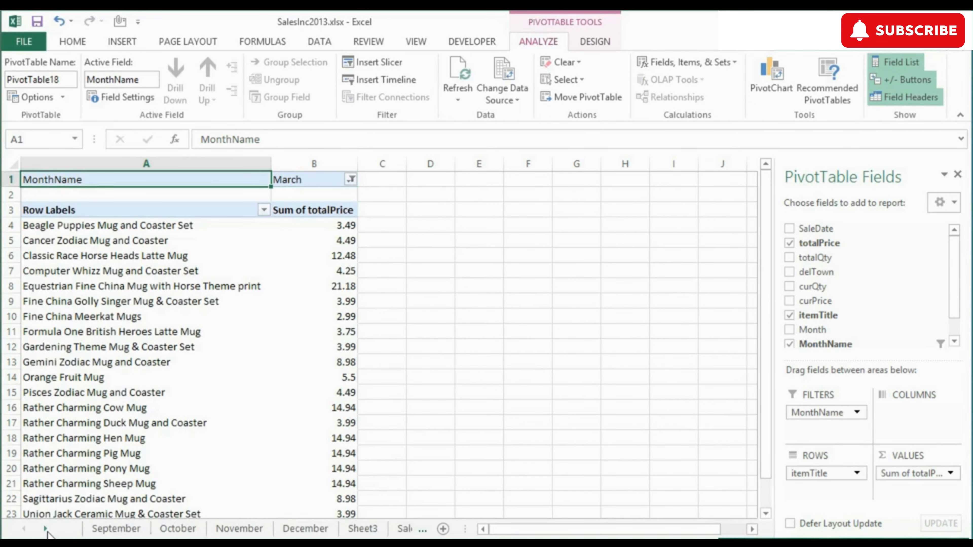
left_click(325, 531)
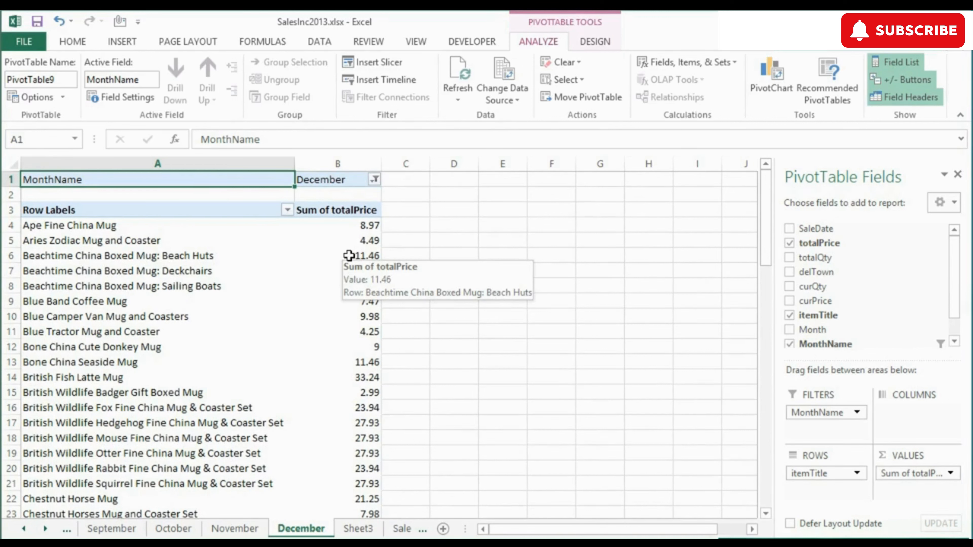
mouse_move(346, 331)
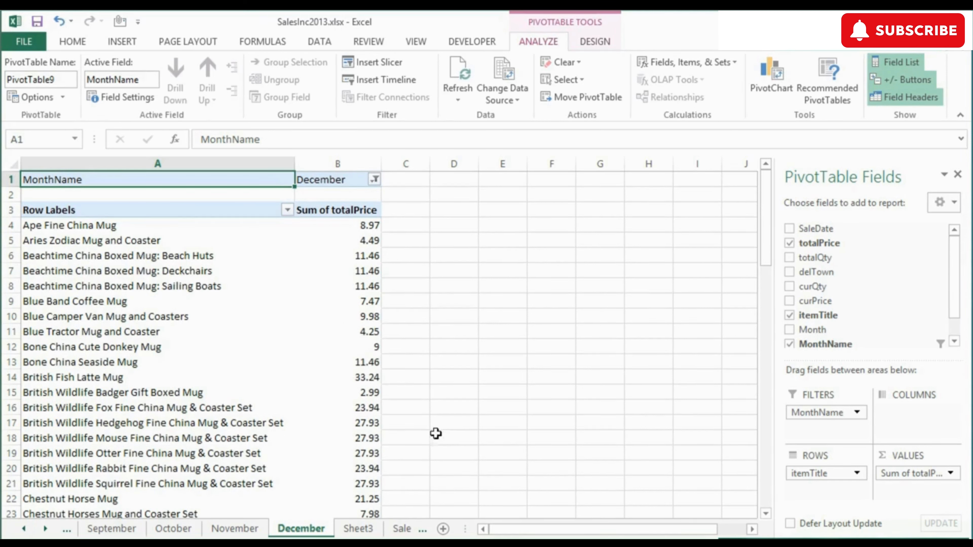
Step: Return to Sheet3 and confirm its MonthName filter remains at (All)
left_click(365, 530)
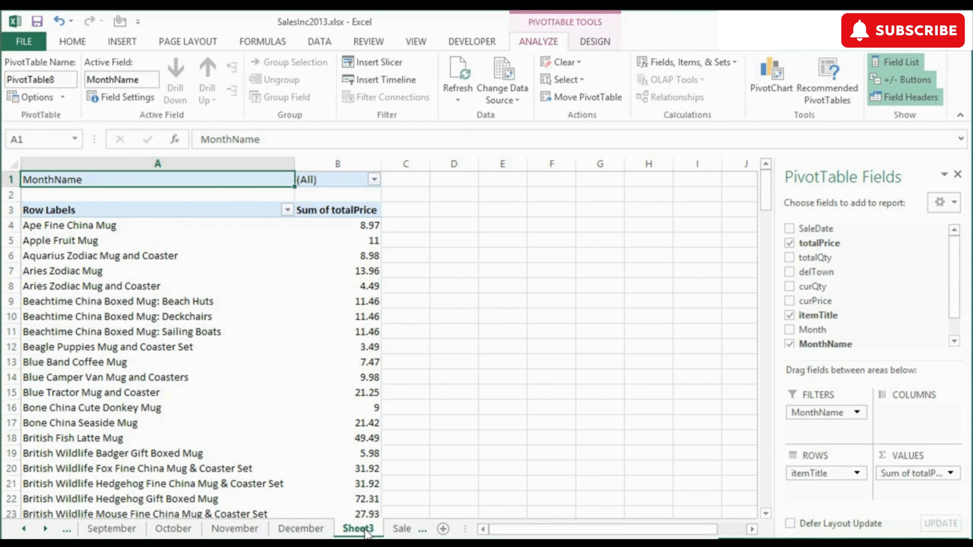
left_click(374, 180)
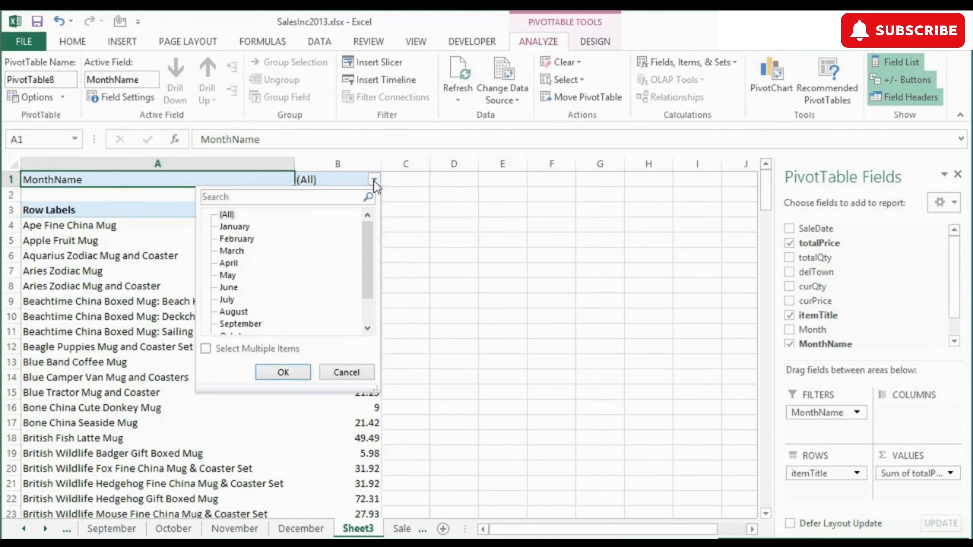
left_click(375, 181)
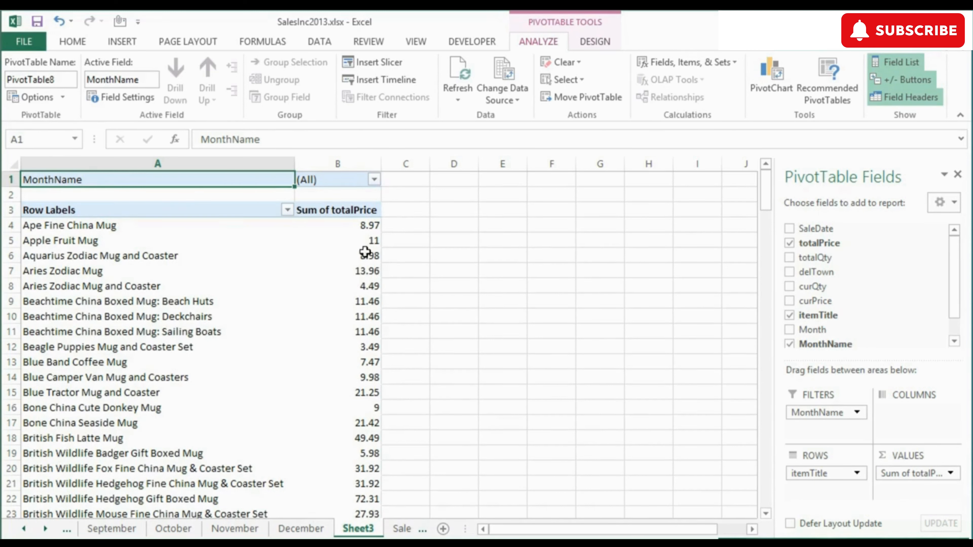
left_click(374, 179)
left_click(374, 179)
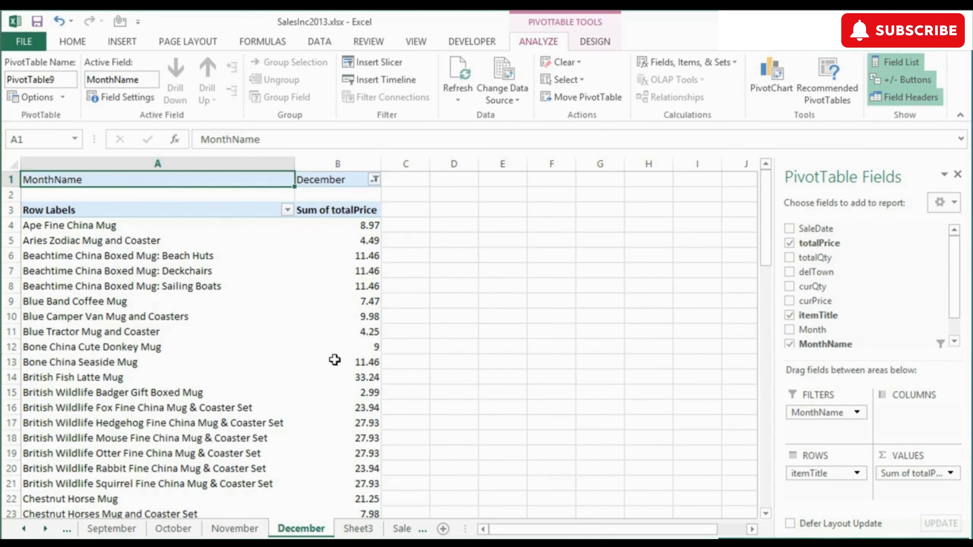
Step: Check the December filter, view the November and October sheets, then reopen Sheet3's PivotTable Options
left_click(374, 180)
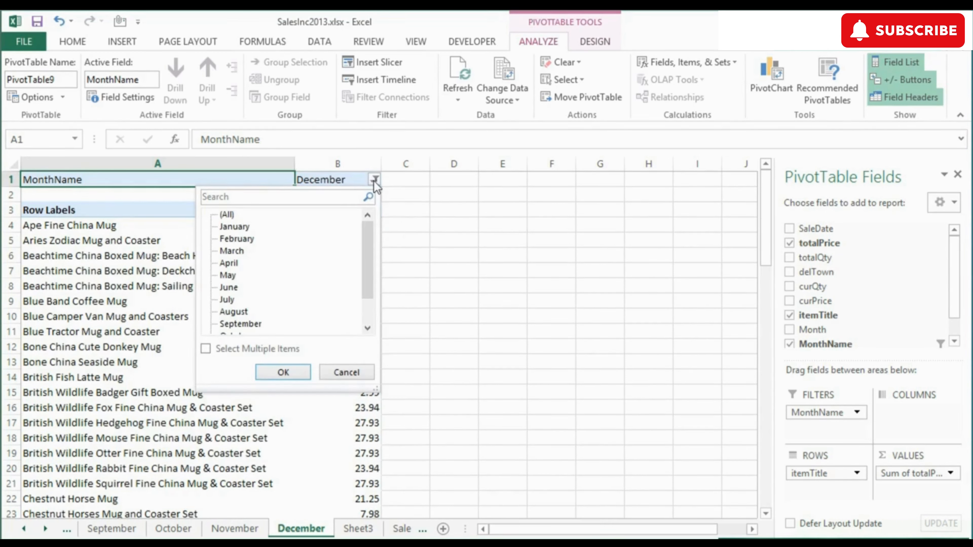
scroll(372, 245, "down", 2)
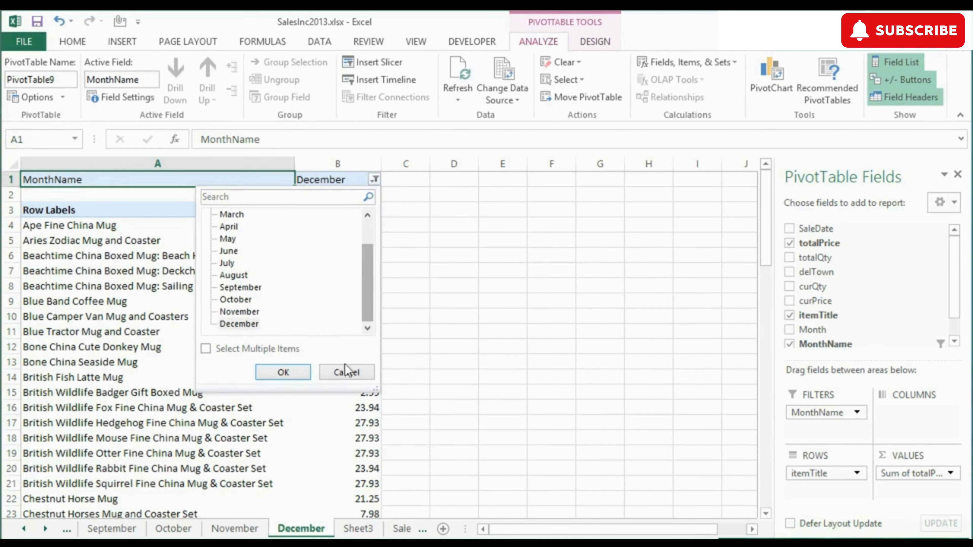
left_click(346, 372)
left_click(235, 528)
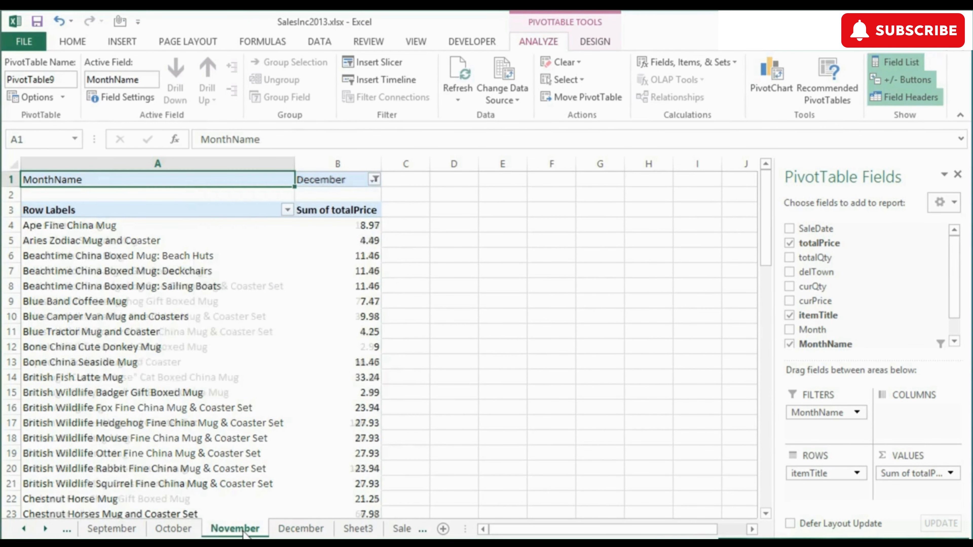
left_click(188, 530)
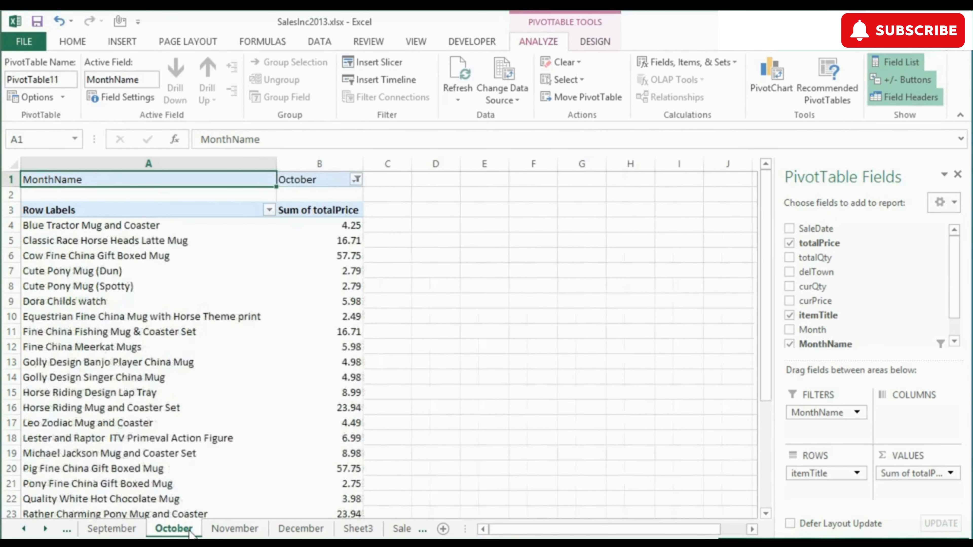
left_click(358, 529)
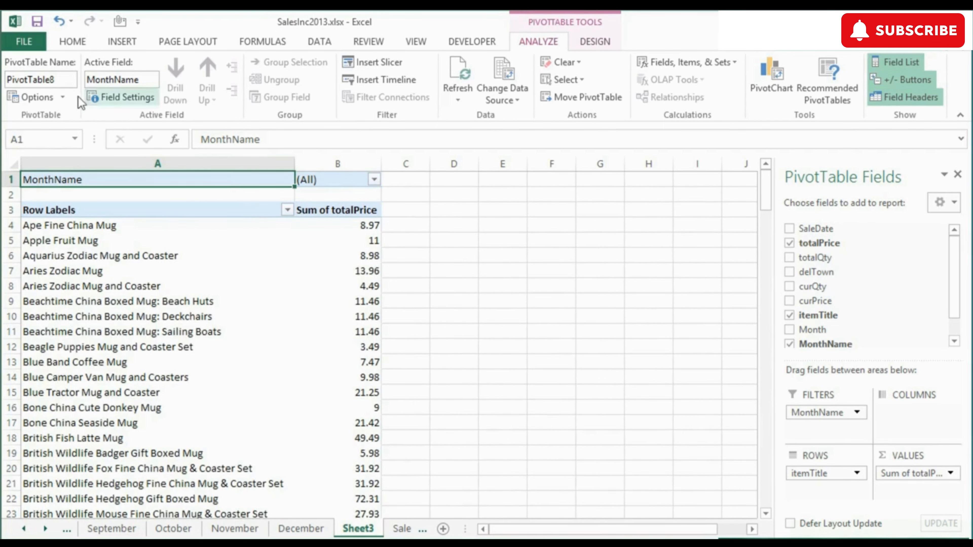
left_click(64, 97)
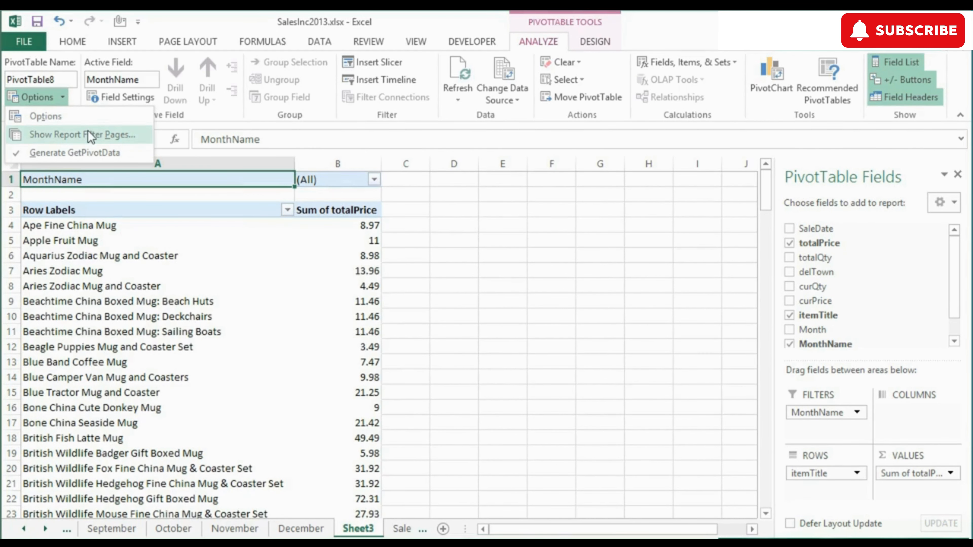